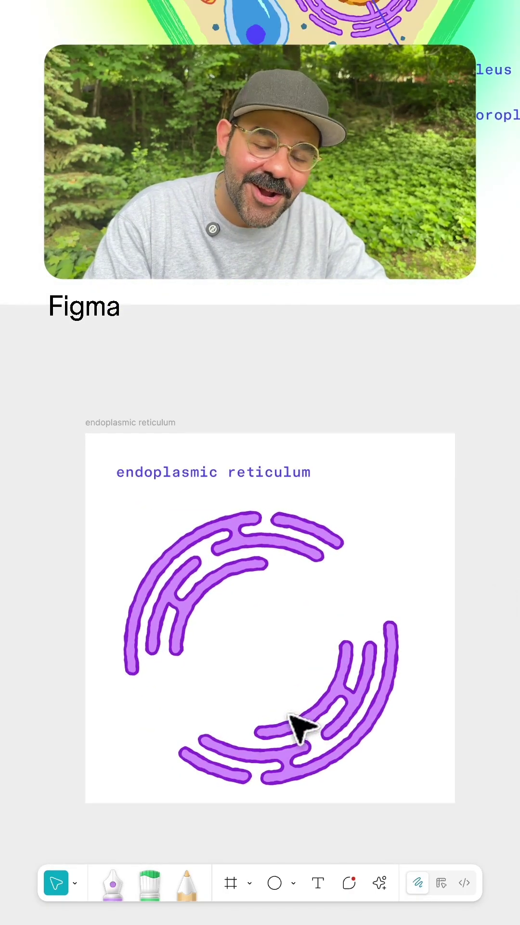
{"action": "scroll", "coordinate": [296, 726], "scroll_direction": "up", "scroll_amount": 3}
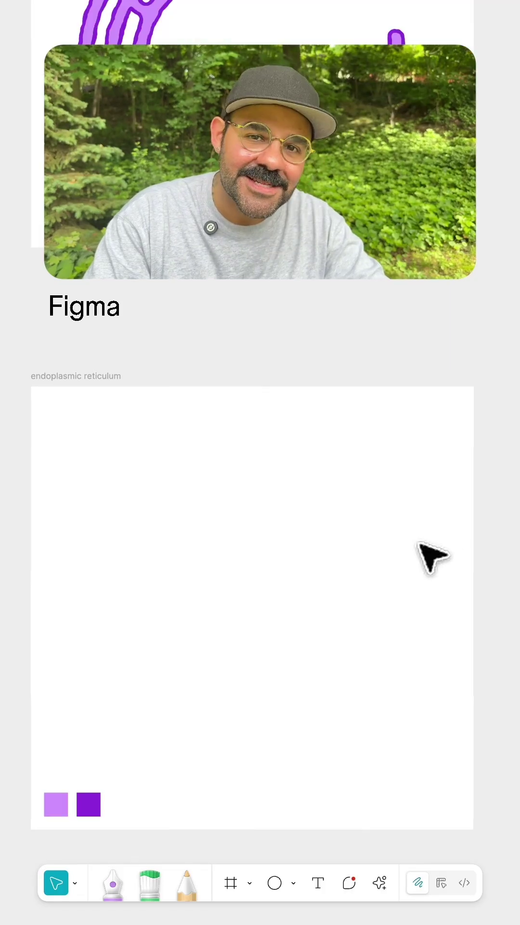
Step: Draw a circle and position it inside the endoplasmic reticulum frame
{"action": "key", "text": "o"}
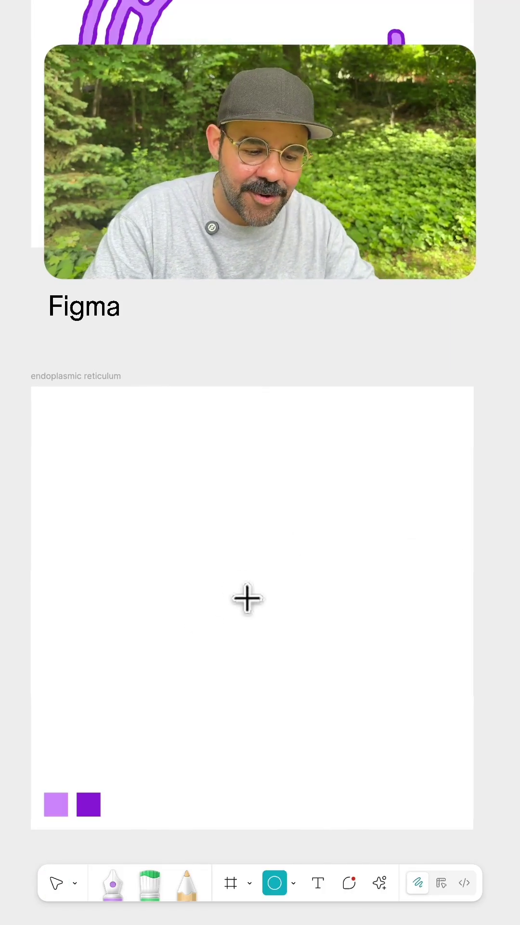
{"action": "left_click_drag", "start_coordinate": [248, 599], "coordinate": [400, 733]}
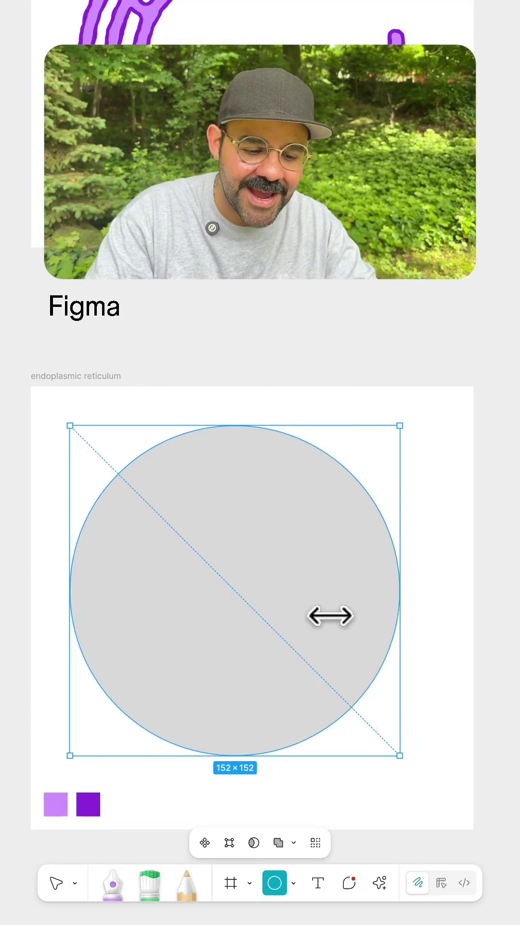
{"action": "left_click_drag", "start_coordinate": [330, 615], "coordinate": [329, 598]}
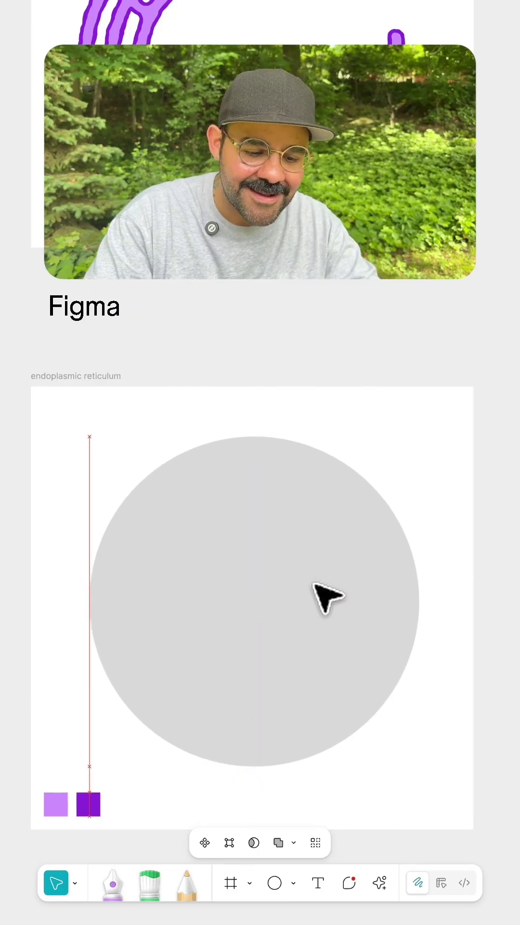
{"action": "left_click_drag", "start_coordinate": [328, 599], "coordinate": [321, 602]}
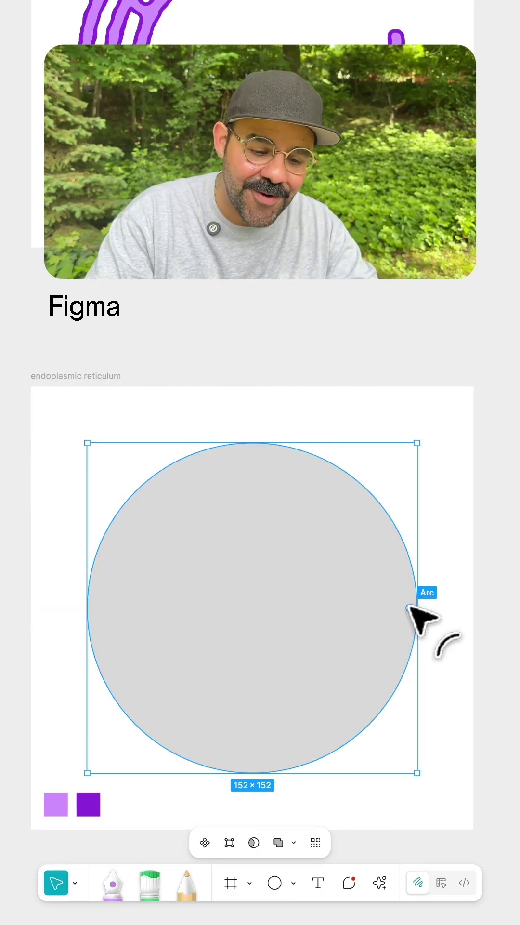
Step: Set the circle's arc sweep to 25% and ratio to 100%, leaving a thin 152×152 quarter arc
{"action": "left_click_drag", "start_coordinate": [408, 606], "coordinate": [239, 678]}
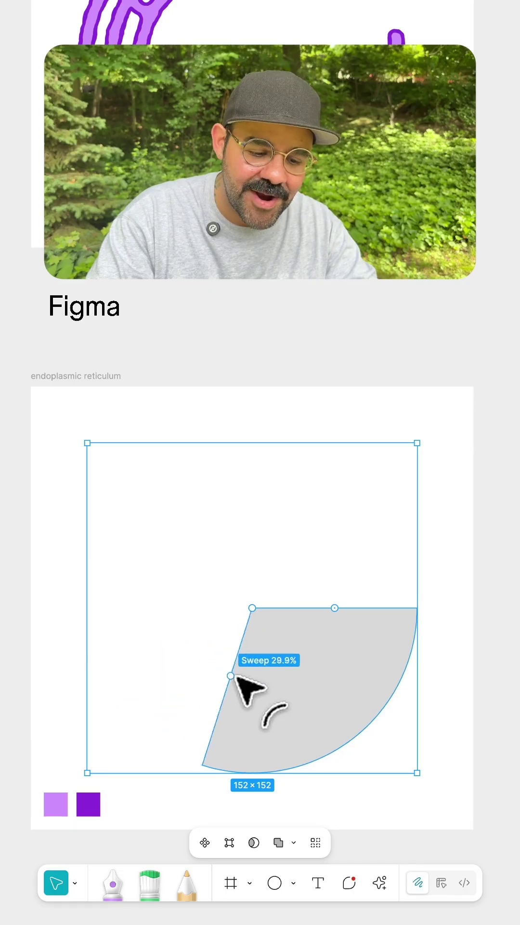
{"action": "left_click_drag", "start_coordinate": [232, 675], "coordinate": [252, 686]}
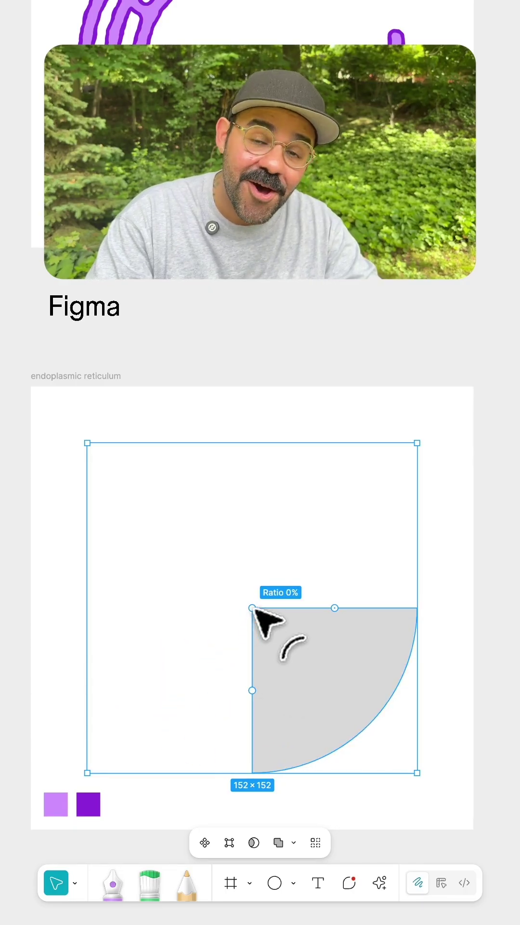
{"action": "left_click_drag", "start_coordinate": [252, 608], "coordinate": [358, 732]}
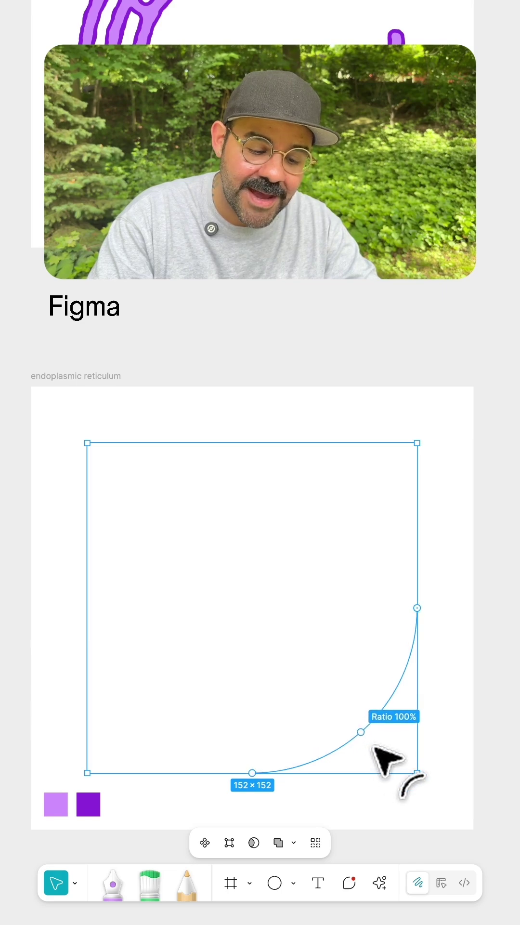
{"action": "left_click_drag", "start_coordinate": [359, 732], "coordinate": [375, 741]}
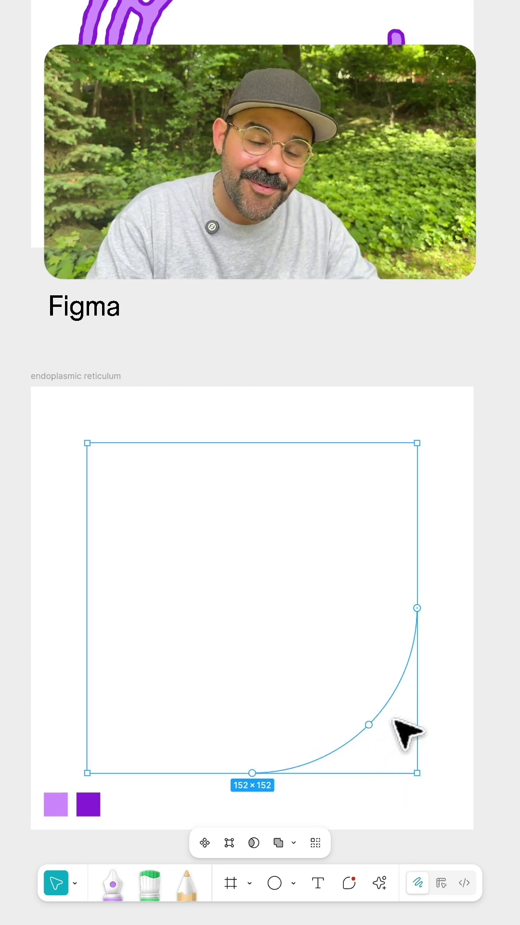
Step: Set the arc's stroke to D092FF, weight 5, with round end caps
{"action": "left_click", "coordinate": [395, 720]}
{"action": "left_click", "coordinate": [395, 720]}
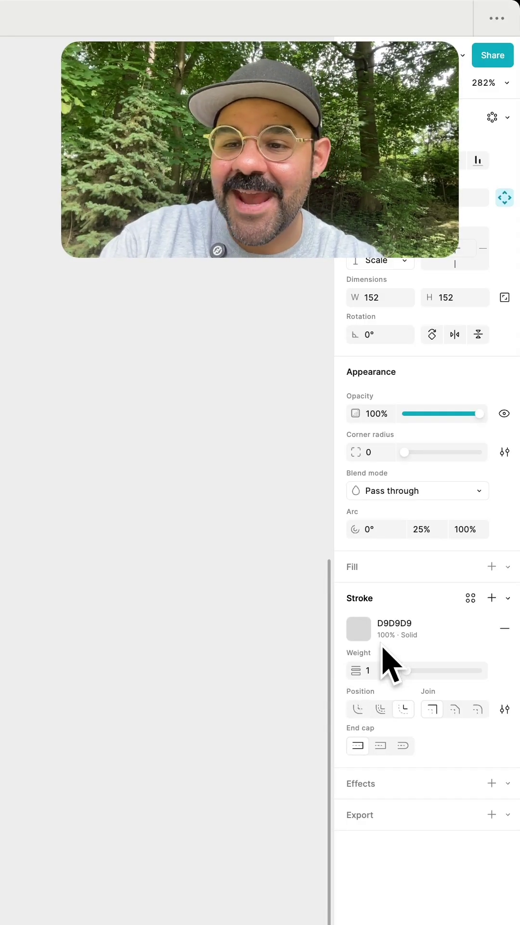
{"action": "left_click", "coordinate": [358, 628]}
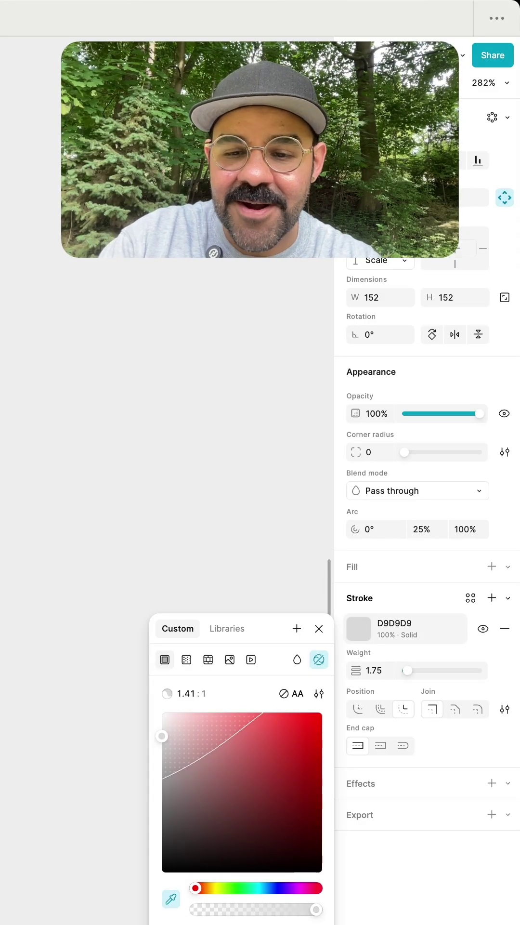
{"action": "left_click", "coordinate": [319, 628]}
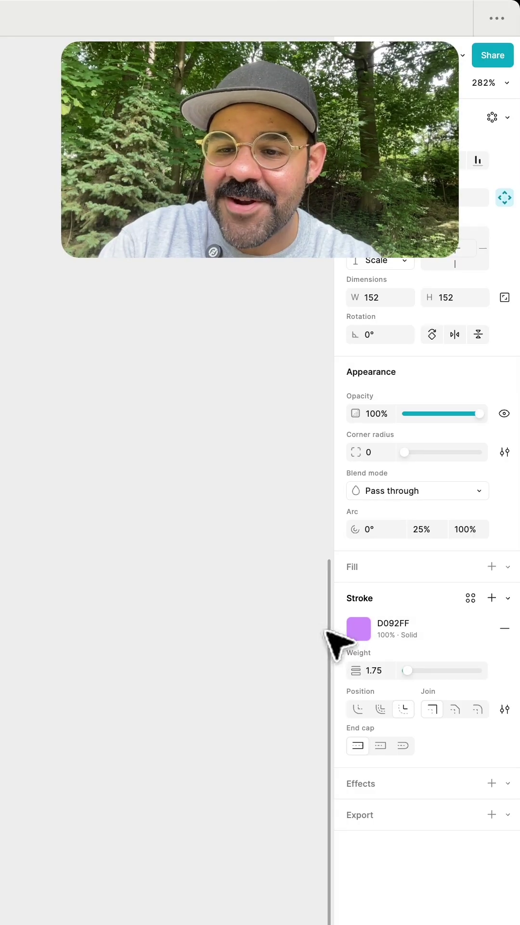
{"action": "left_click", "coordinate": [403, 746]}
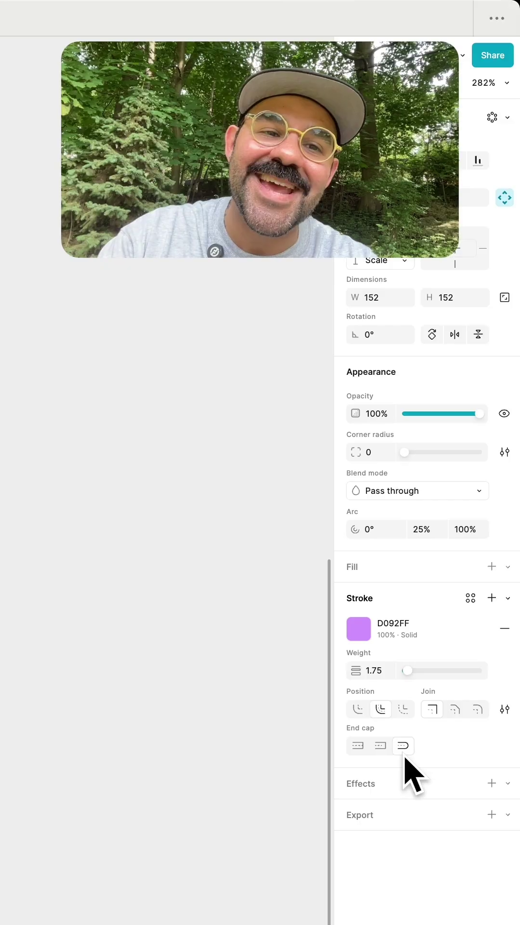
{"action": "left_click_drag", "start_coordinate": [407, 671], "coordinate": [415, 671]}
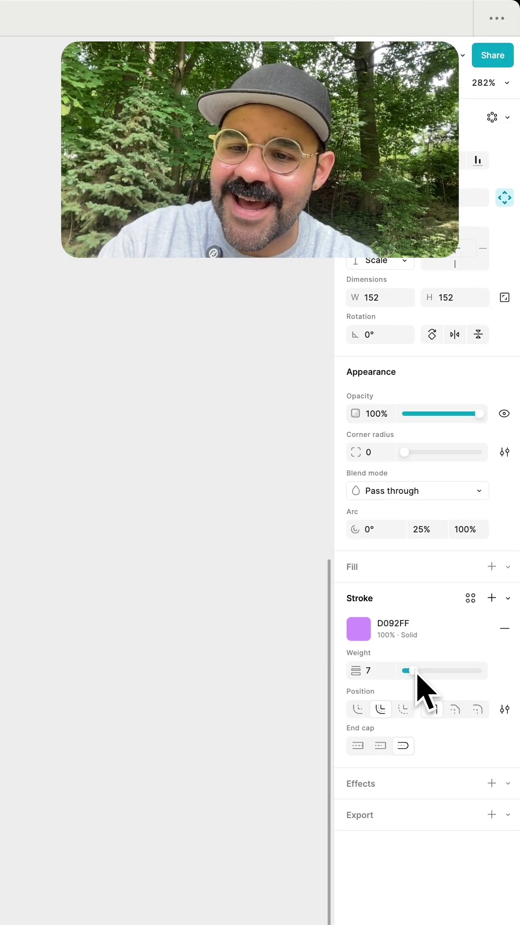
{"action": "left_click_drag", "start_coordinate": [415, 672], "coordinate": [409, 678]}
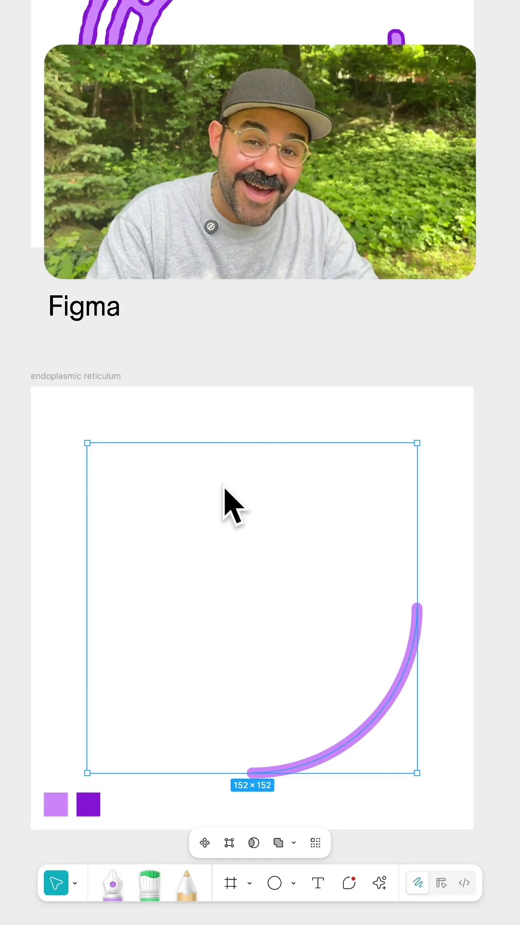
Step: Shorten the arc, swing a second short arc left along the bottom, and select both
{"action": "left_click", "coordinate": [365, 726]}
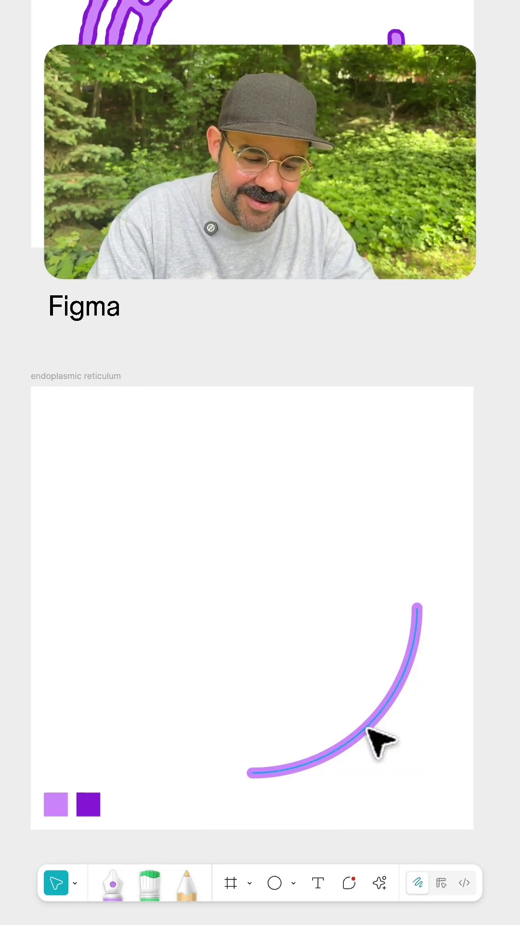
{"action": "left_click", "coordinate": [396, 683]}
{"action": "mouse_move", "coordinate": [417, 608]}
{"action": "left_mouse_down"}
{"action": "mouse_move", "coordinate": [421, 637]}
{"action": "mouse_move", "coordinate": [398, 684]}
{"action": "left_mouse_up"}
{"action": "mouse_move", "coordinate": [181, 758]}
{"action": "left_mouse_down"}
{"action": "mouse_move", "coordinate": [246, 771]}
{"action": "mouse_move", "coordinate": [284, 772]}
{"action": "left_mouse_up"}
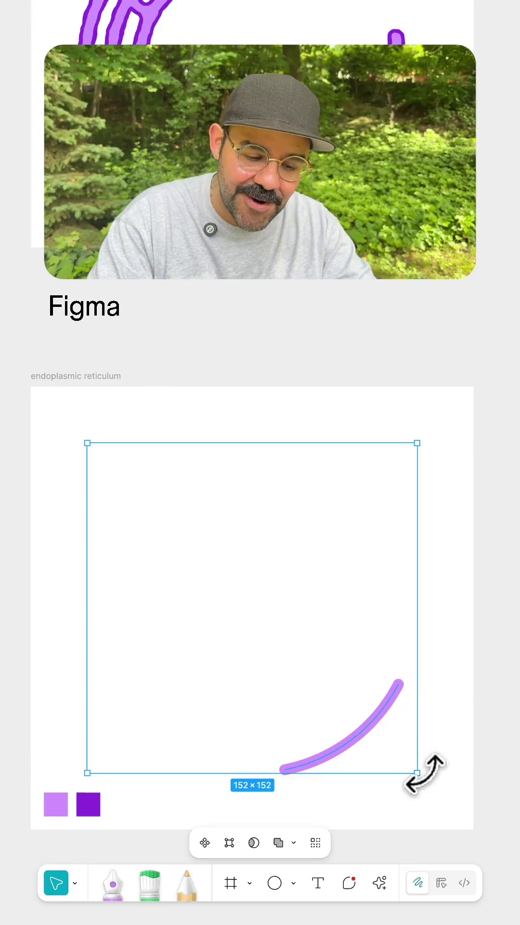
{"action": "mouse_move", "coordinate": [399, 685]}
{"action": "left_mouse_down"}
{"action": "mouse_move", "coordinate": [318, 759]}
{"action": "mouse_move", "coordinate": [261, 774]}
{"action": "left_mouse_up"}
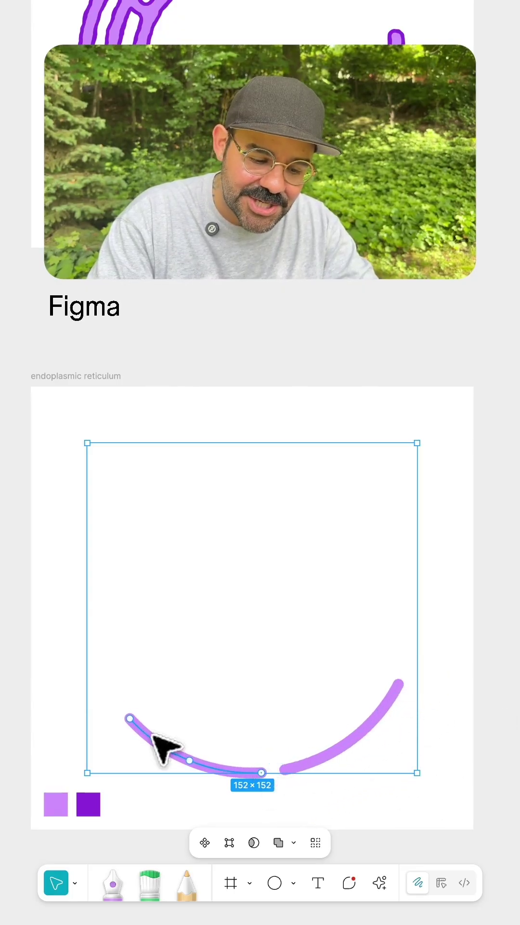
{"action": "left_click_drag", "start_coordinate": [130, 719], "coordinate": [165, 747]}
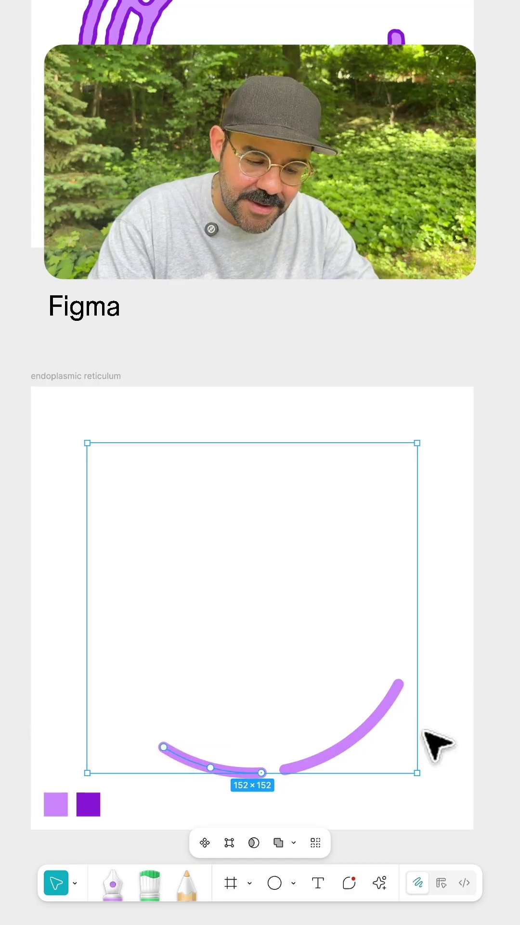
{"action": "left_click", "coordinate": [374, 733], "text": "shift"}
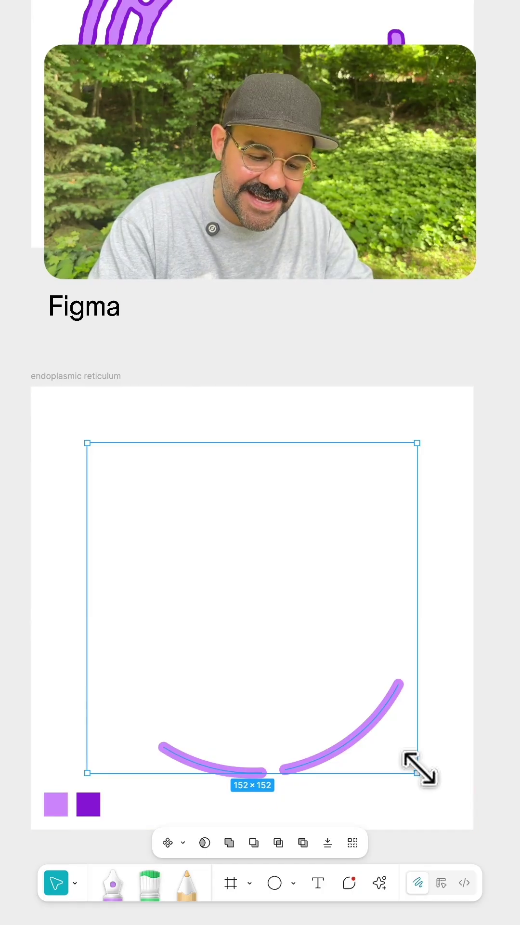
Step: Make a smaller concentric copy of both arcs and trim the inner pair
{"action": "key", "text": "alt"}
{"action": "left_click_drag", "start_coordinate": [418, 771], "coordinate": [390, 745]}
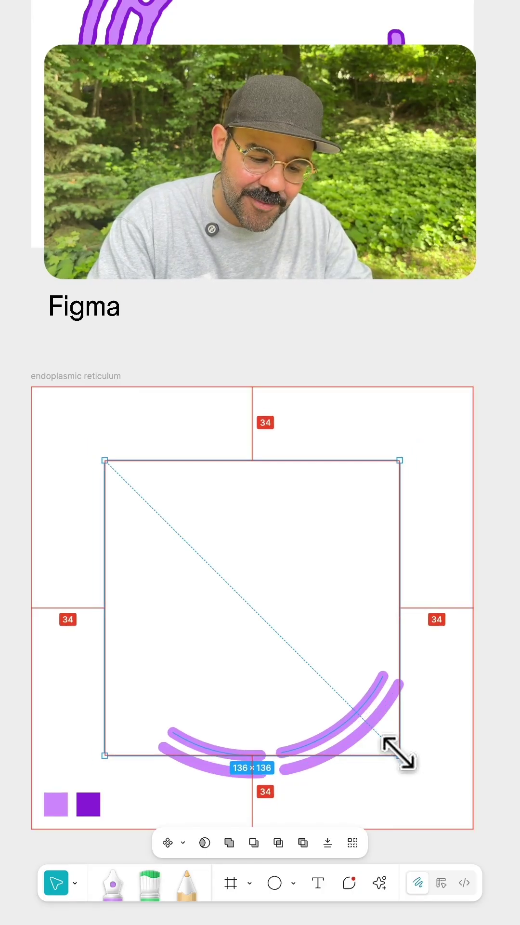
{"action": "left_click", "coordinate": [424, 697]}
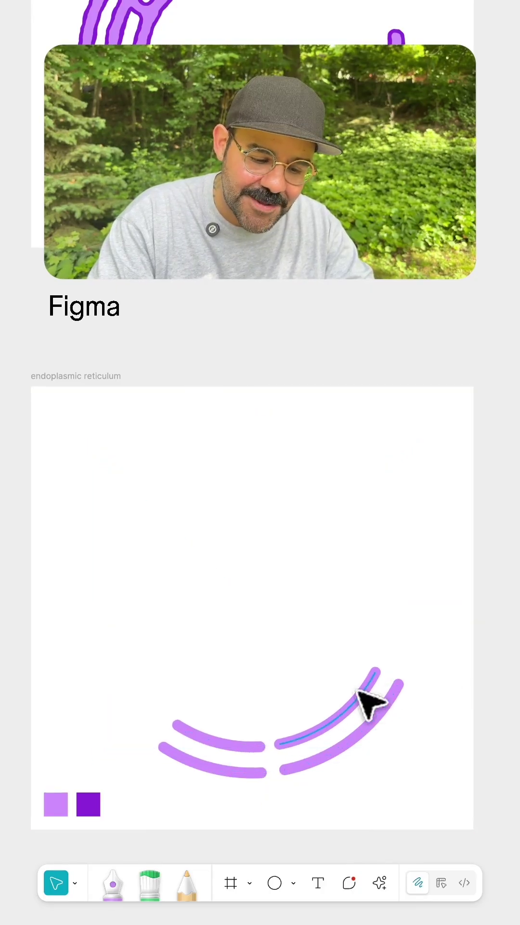
{"action": "left_click", "coordinate": [368, 702]}
{"action": "left_click_drag", "start_coordinate": [282, 744], "coordinate": [303, 749]}
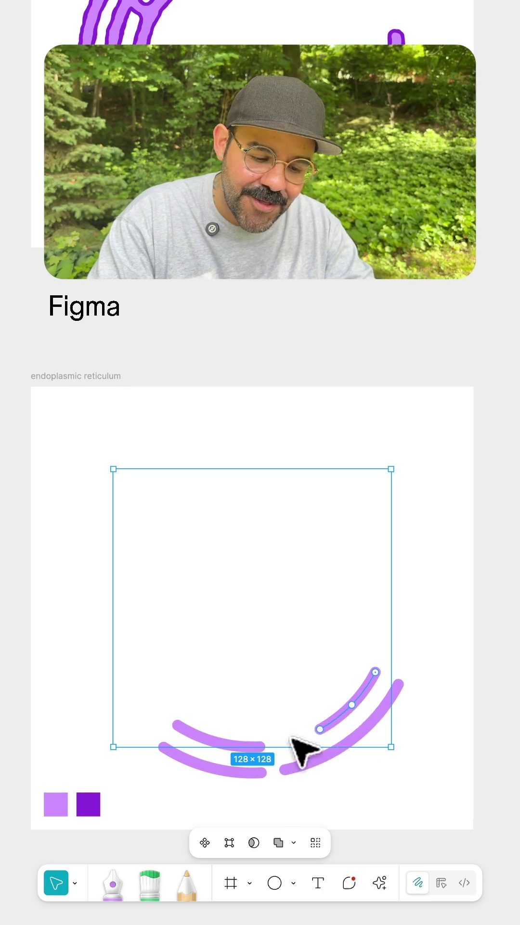
{"action": "left_click_drag", "start_coordinate": [227, 754], "coordinate": [304, 744]}
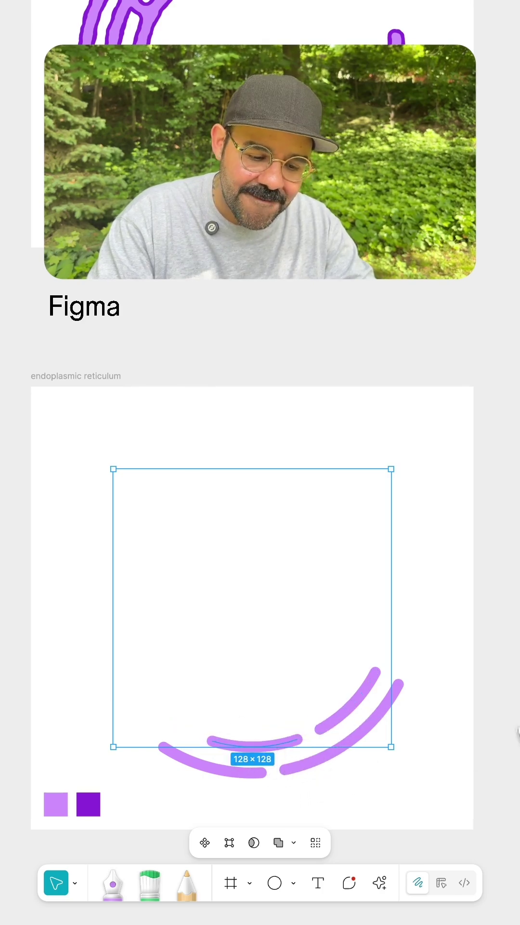
{"action": "left_click_drag", "start_coordinate": [209, 741], "coordinate": [149, 713]}
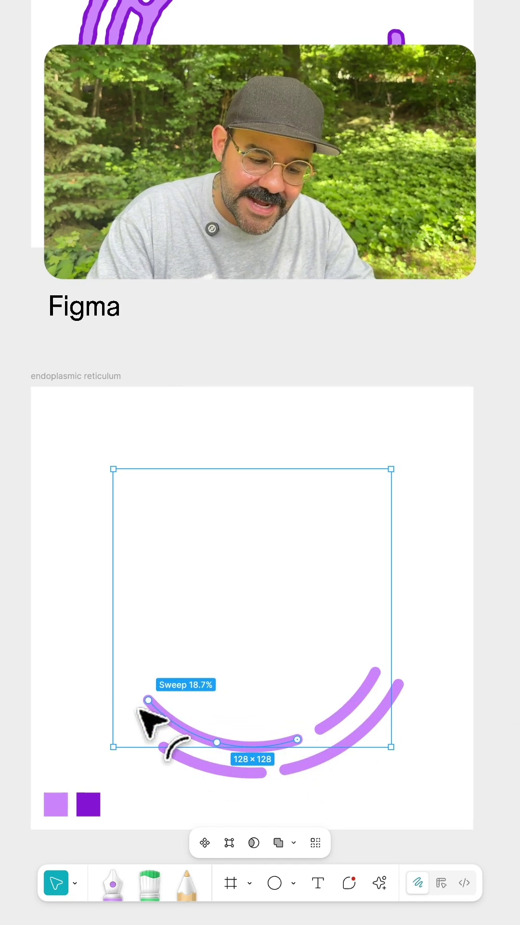
{"action": "key", "text": "Escape"}
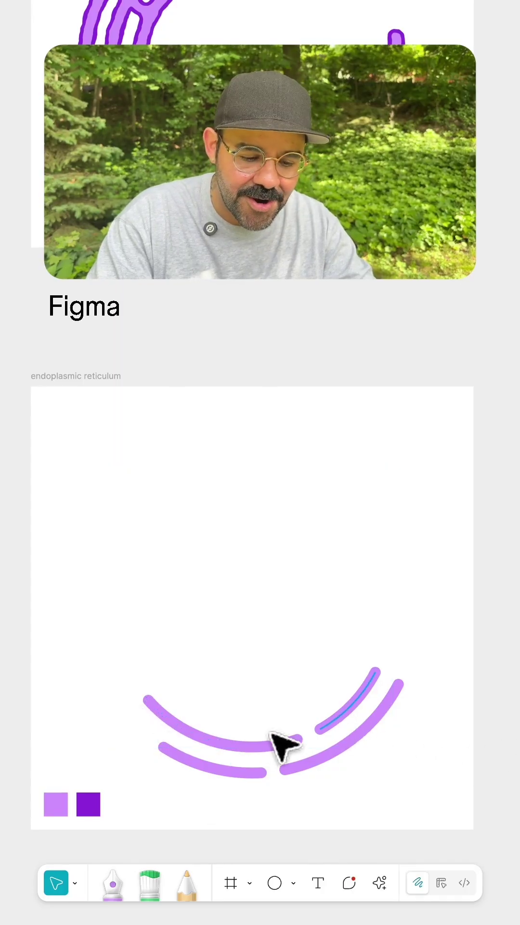
Step: Scale down a smallest concentric copy of the inner arc and widen it into a long curve
{"action": "left_click", "coordinate": [283, 745]}
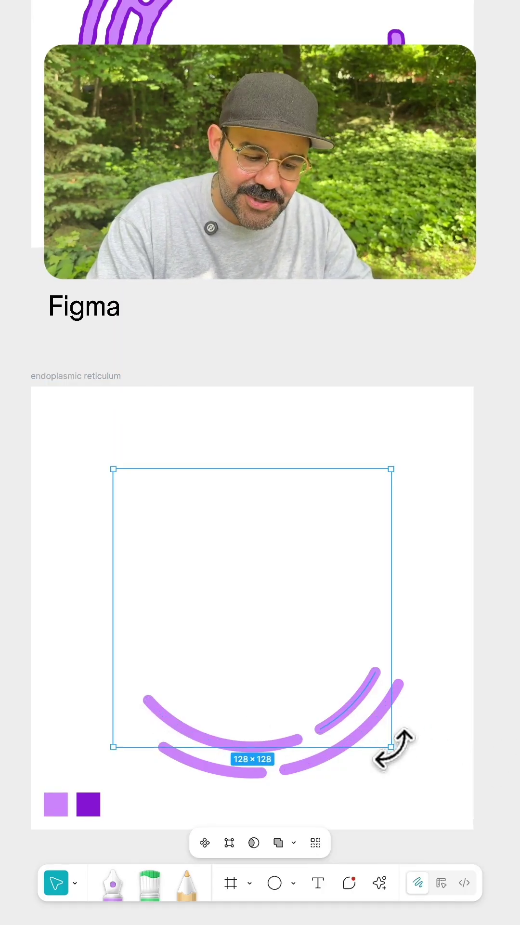
{"action": "key", "text": "alt"}
{"action": "mouse_move", "coordinate": [379, 736]}
{"action": "left_mouse_down"}
{"action": "mouse_move", "coordinate": [351, 708]}
{"action": "mouse_move", "coordinate": [277, 715]}
{"action": "left_mouse_up"}
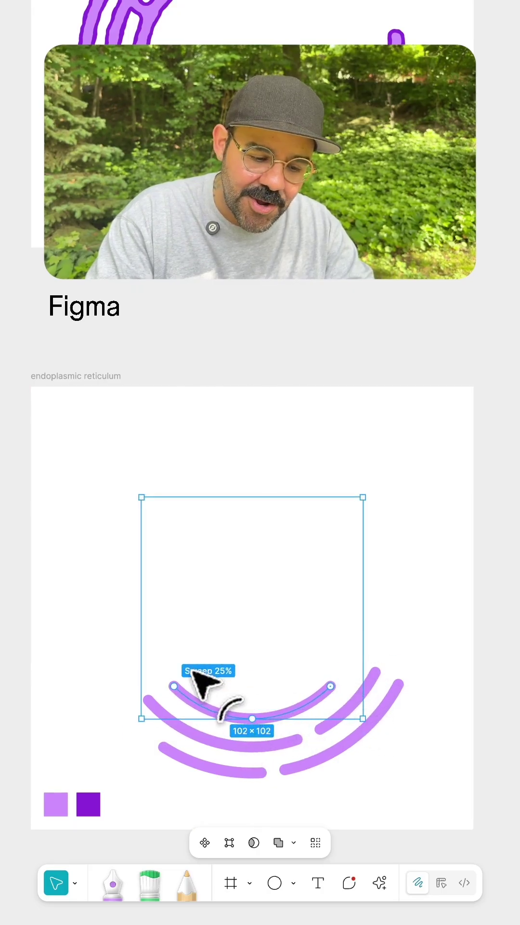
{"action": "left_click_drag", "start_coordinate": [276, 715], "coordinate": [185, 646]}
Step: Draw two Pen connectors: one from the top to the middle arc near centre, one between the right arcs
{"action": "key", "text": "Escape"}
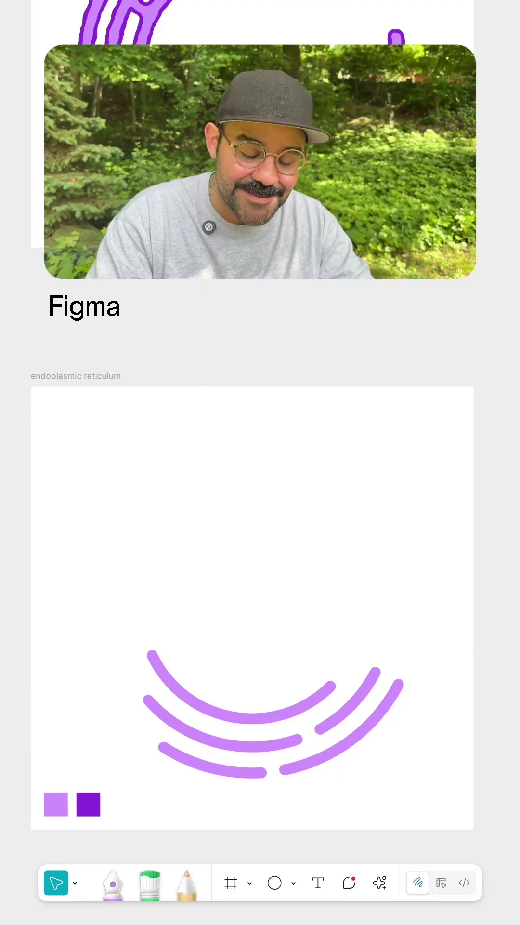
{"action": "key", "text": "p"}
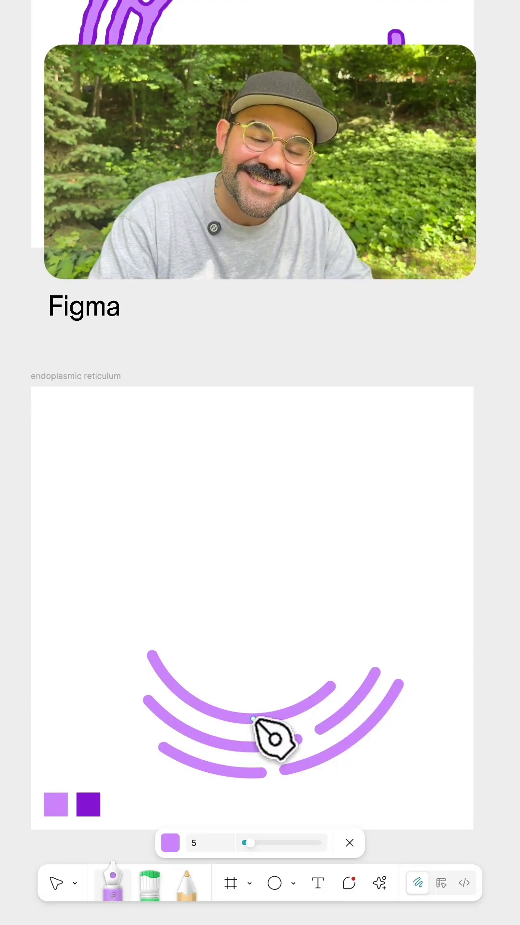
{"action": "left_click", "coordinate": [253, 719]}
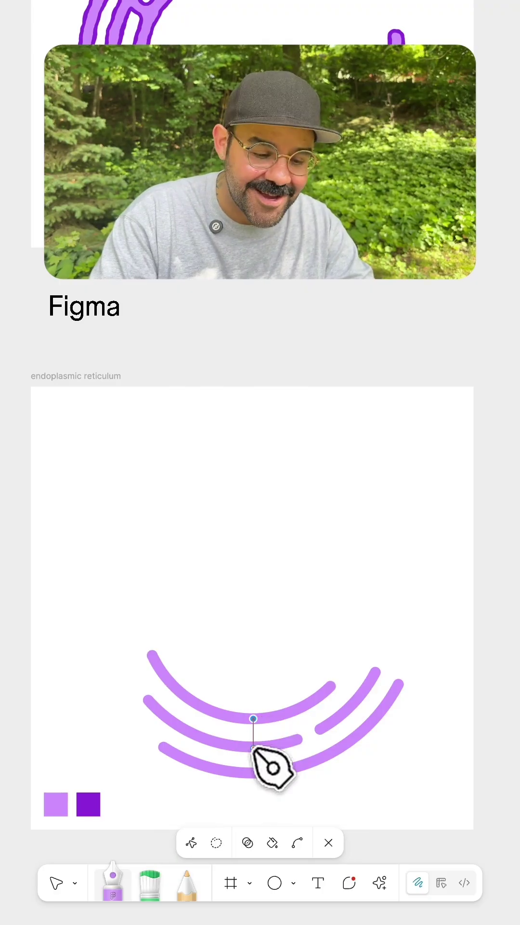
{"action": "left_click", "coordinate": [253, 748]}
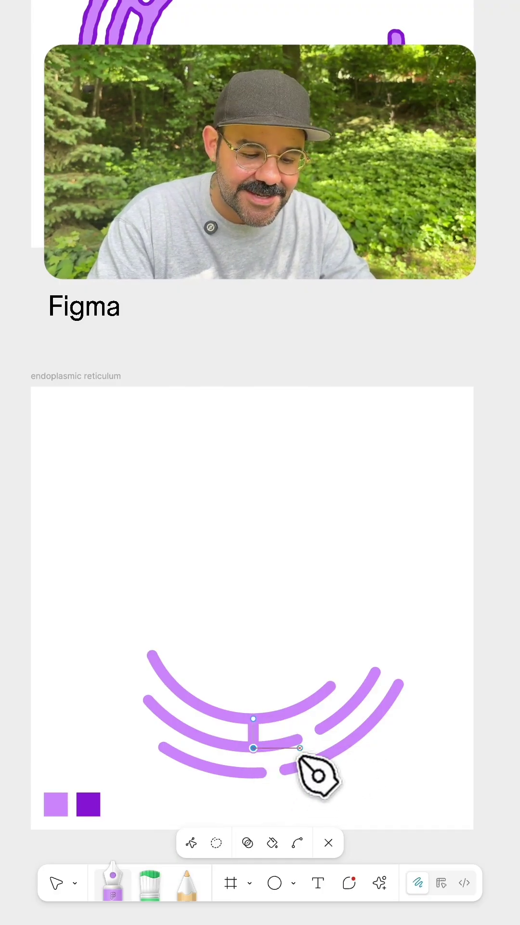
{"action": "key", "text": "Escape"}
{"action": "left_click", "coordinate": [350, 707]}
{"action": "left_click", "coordinate": [367, 723]}
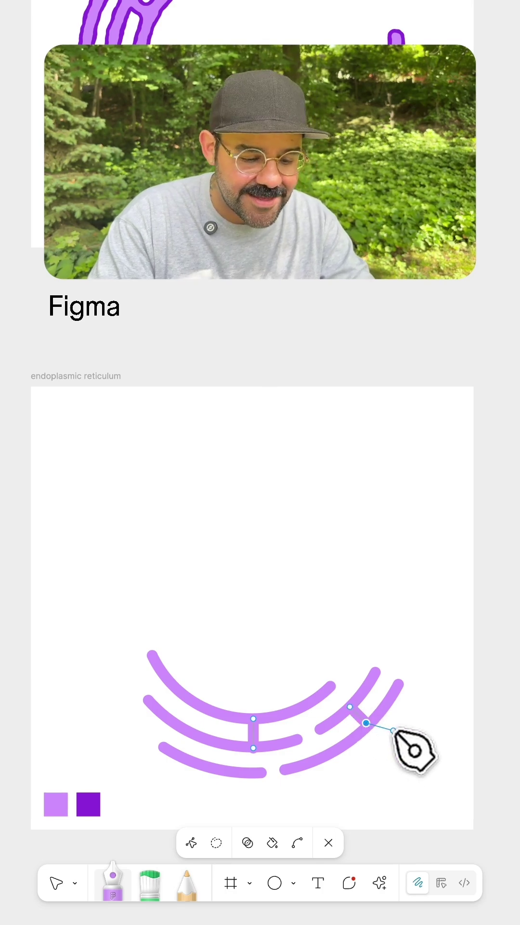
{"action": "key", "text": "Escape"}
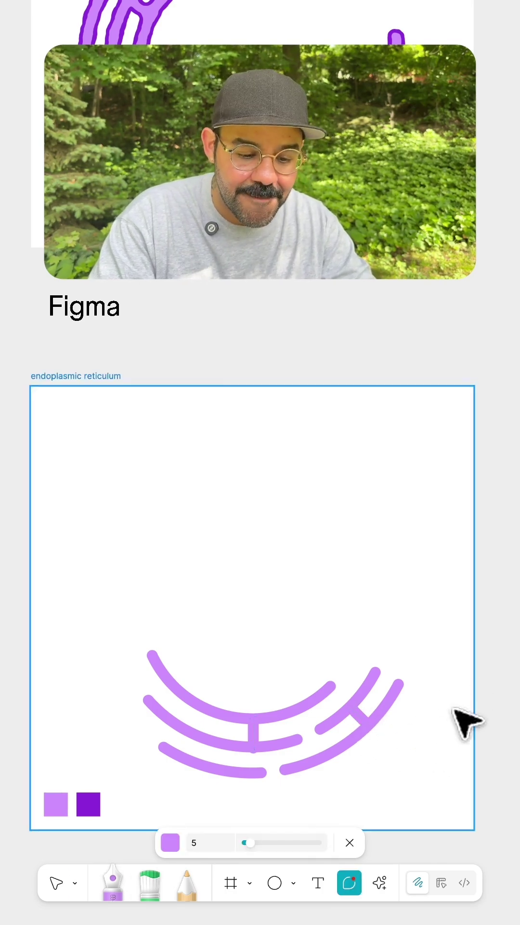
Step: Union all arcs and bridges into one D092FF-filled shape
{"action": "key", "text": "Escape"}
{"action": "left_click_drag", "start_coordinate": [416, 605], "coordinate": [216, 787]}
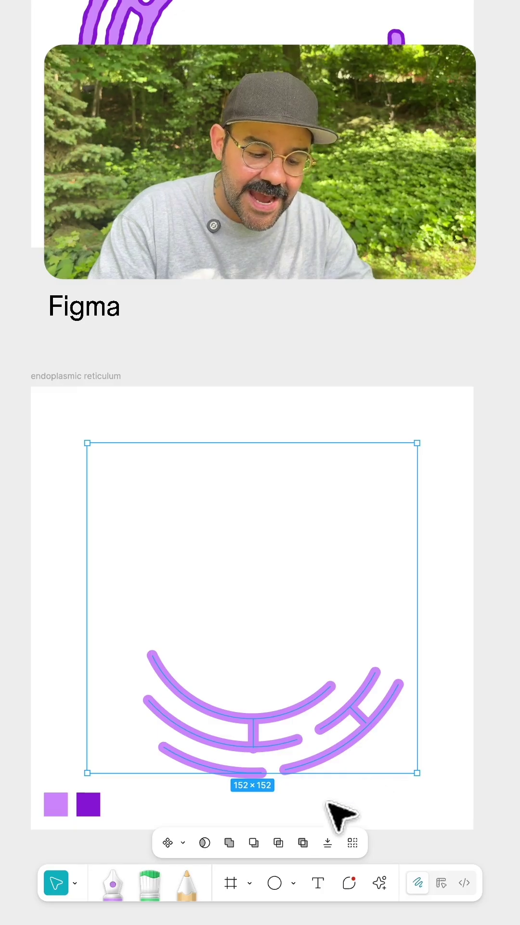
{"action": "left_click", "coordinate": [230, 842]}
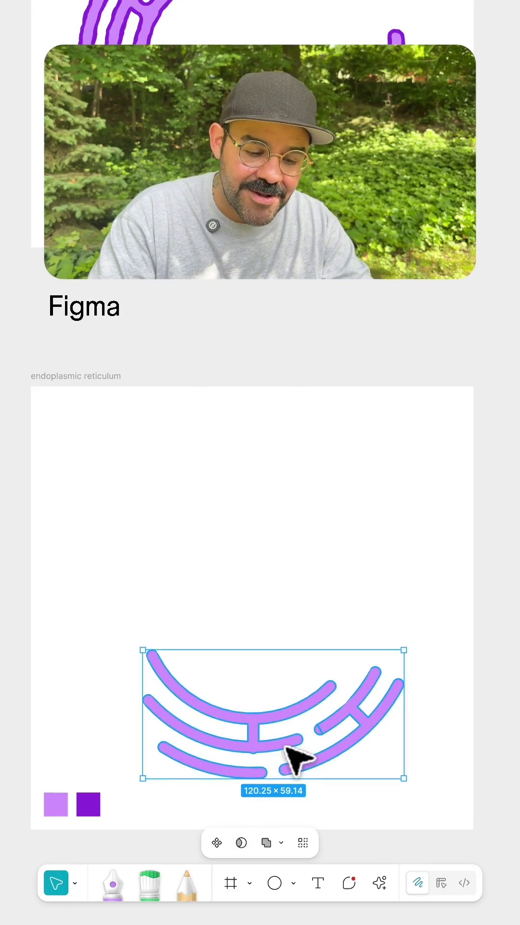
Step: Inspect the merged vector's points at the centre bridge, then exit point editing
{"action": "double_click", "coordinate": [252, 732]}
{"action": "double_click", "coordinate": [255, 743]}
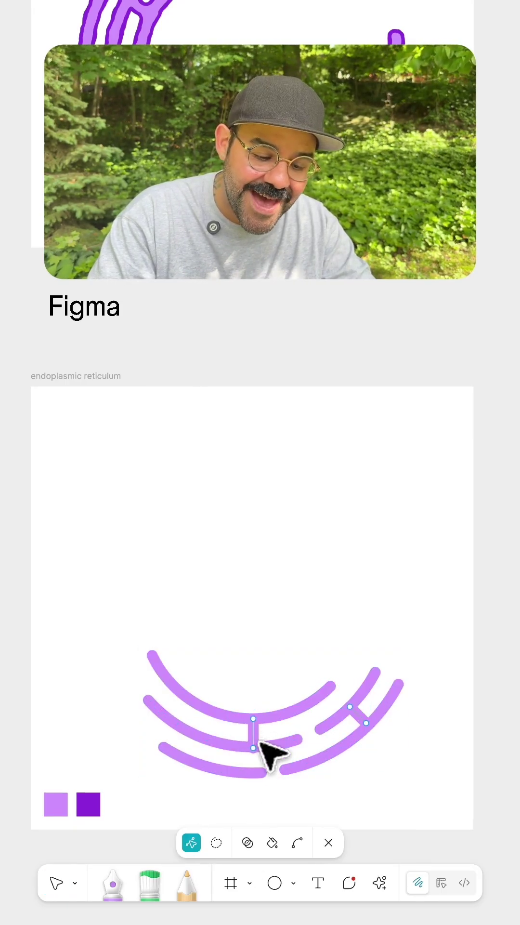
{"action": "left_click", "coordinate": [253, 743]}
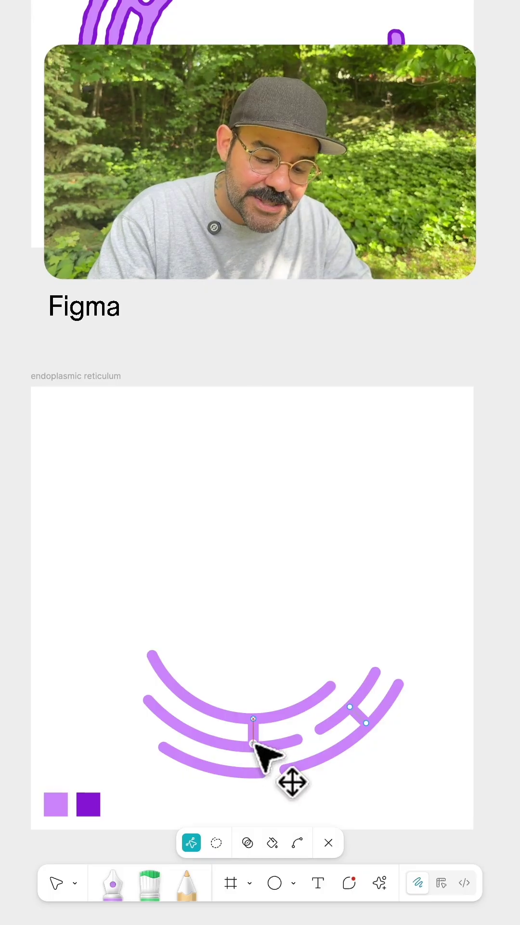
{"action": "key", "text": "Escape"}
{"action": "key", "text": "Escape"}
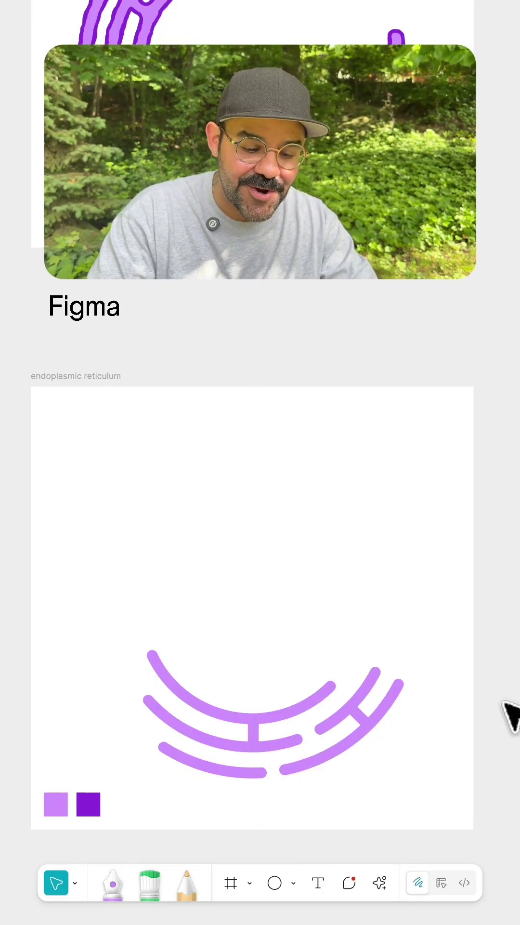
Step: Give the merged shape an 8D29DA inside stroke of weight 1.75 and corner radius 57
{"action": "left_click", "coordinate": [358, 719]}
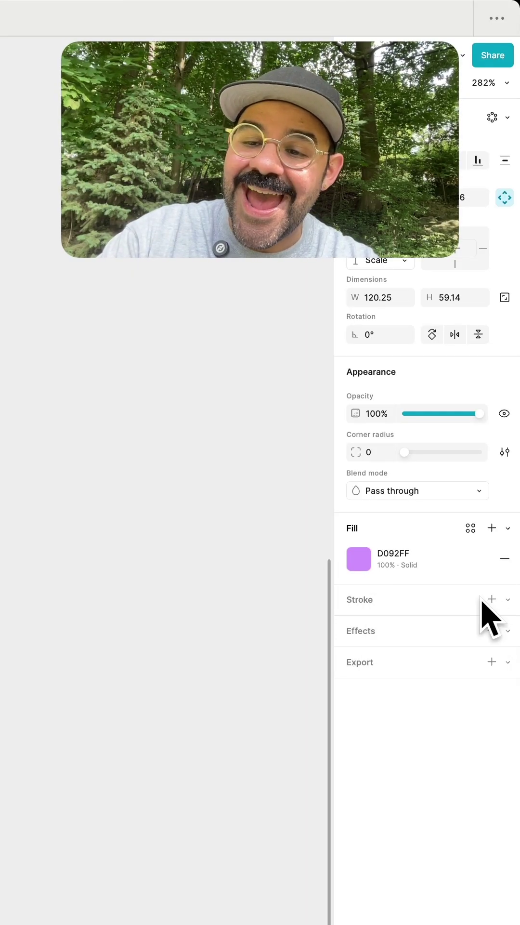
{"action": "left_click", "coordinate": [492, 598]}
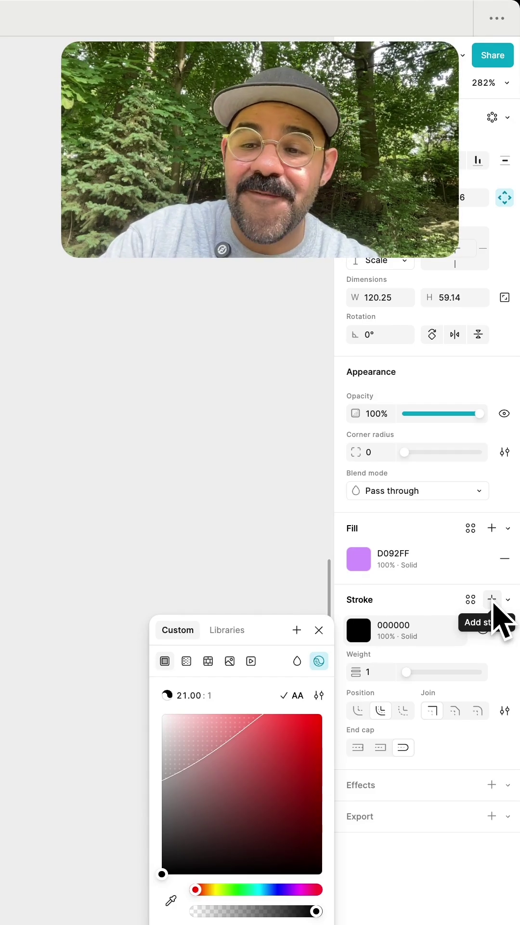
{"action": "left_click", "coordinate": [359, 634]}
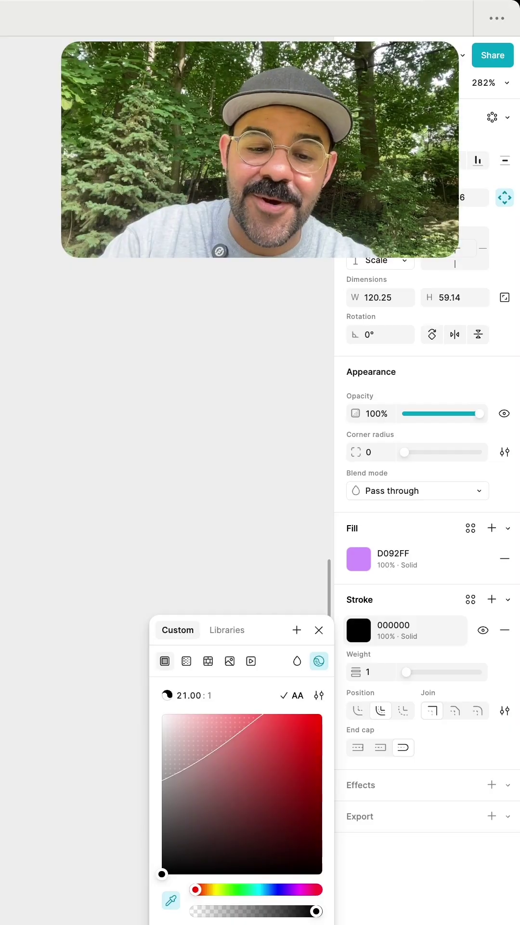
{"action": "type", "text": "1.7"}
{"action": "left_click", "coordinate": [374, 671]}
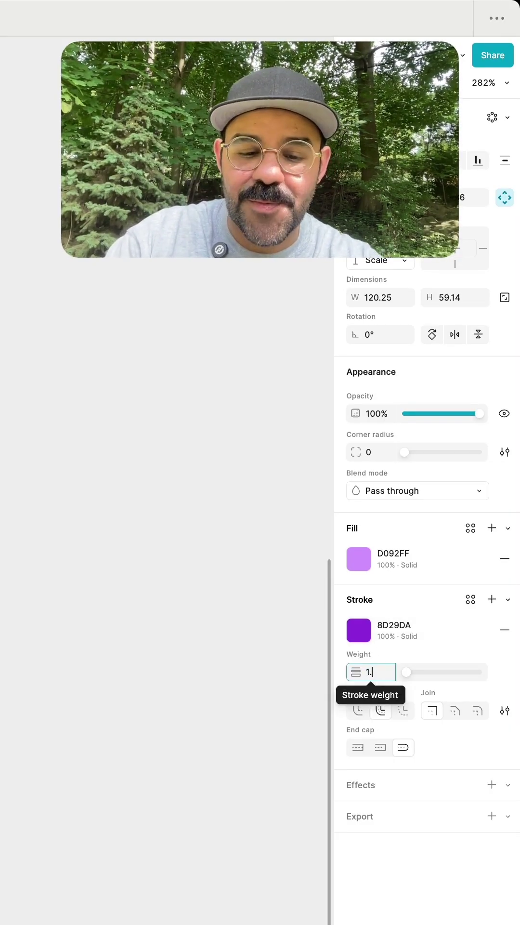
{"action": "type", "text": "75"}
{"action": "key", "text": "Return"}
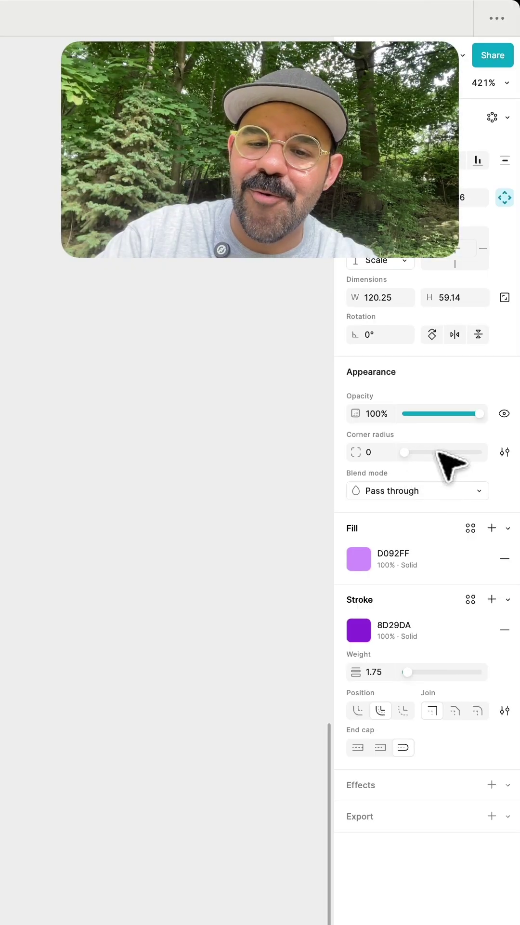
{"action": "left_click_drag", "start_coordinate": [430, 453], "coordinate": [441, 452]}
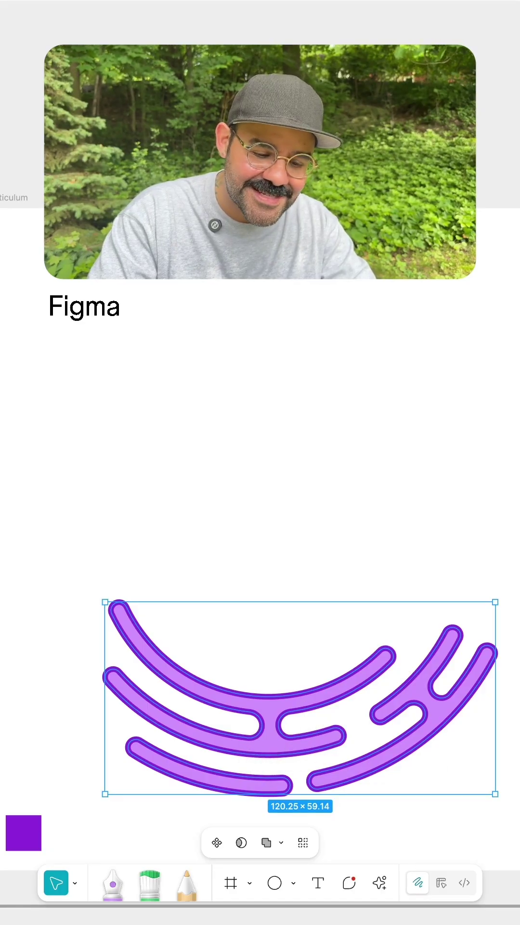
Step: Add a Texture effect to the merged shape with radius 0.8 and size about 8.9
{"action": "key", "text": "Escape"}
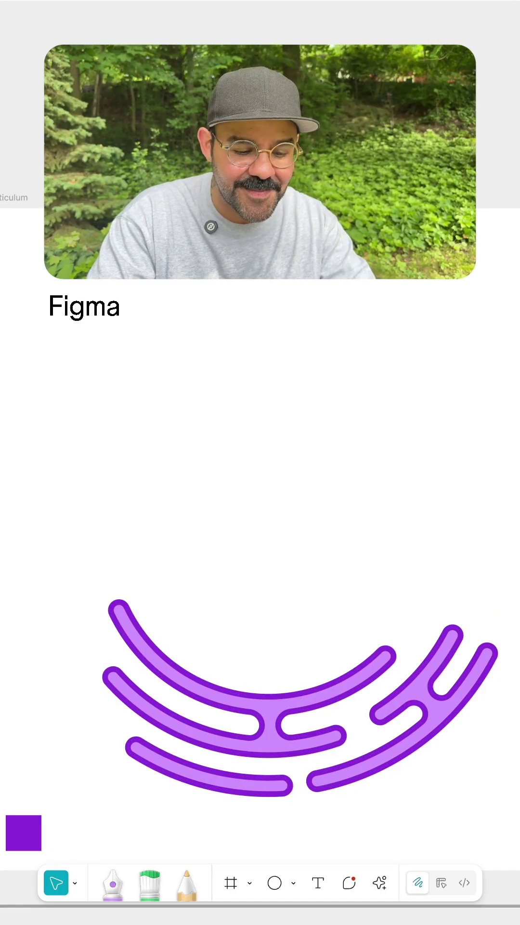
{"action": "left_click", "coordinate": [441, 722]}
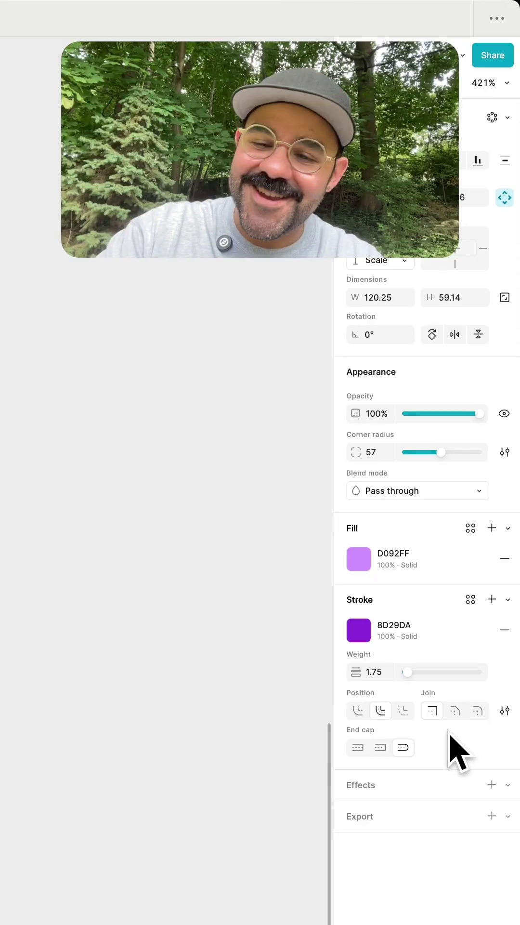
{"action": "mouse_move", "coordinate": [405, 785]}
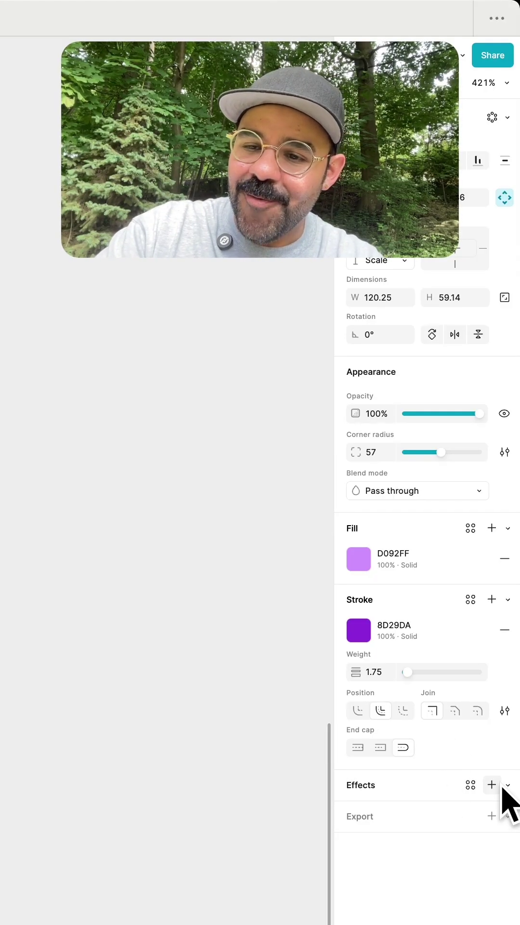
{"action": "left_click", "coordinate": [509, 785]}
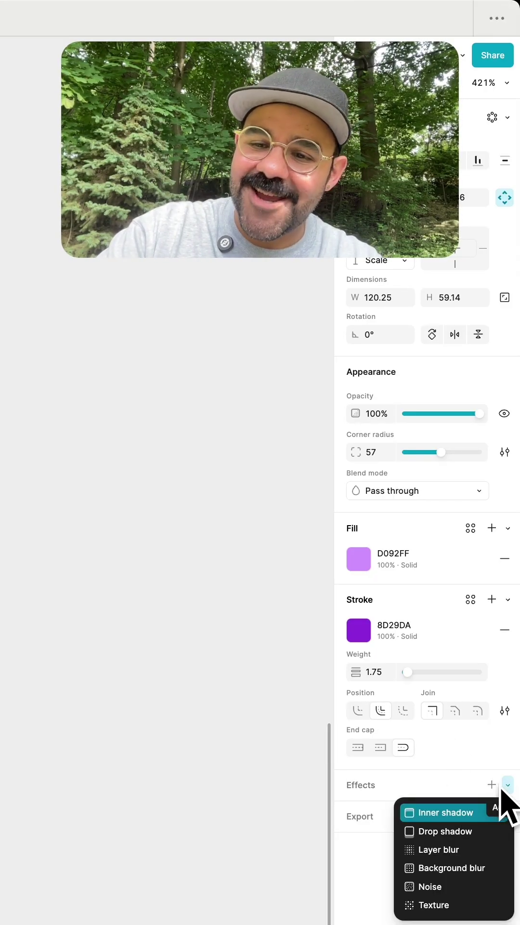
{"action": "left_click", "coordinate": [454, 905]}
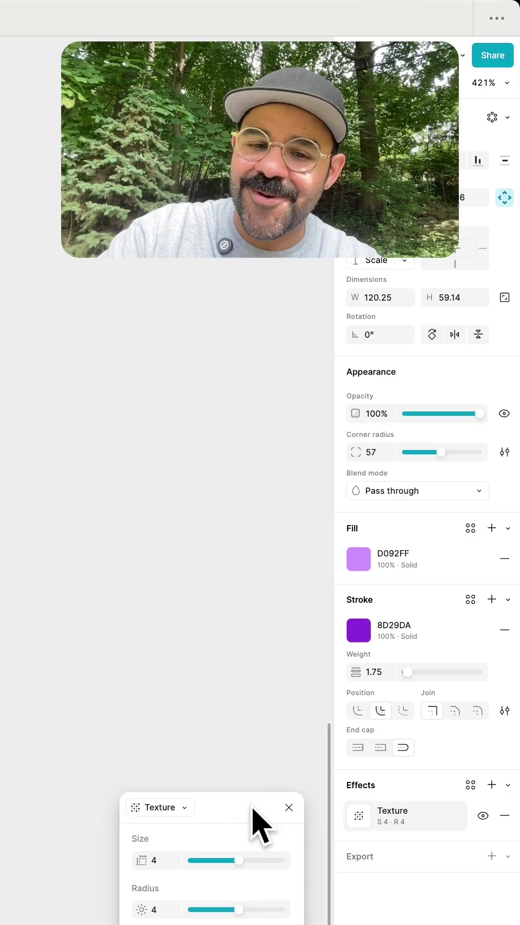
{"action": "key", "text": "Escape"}
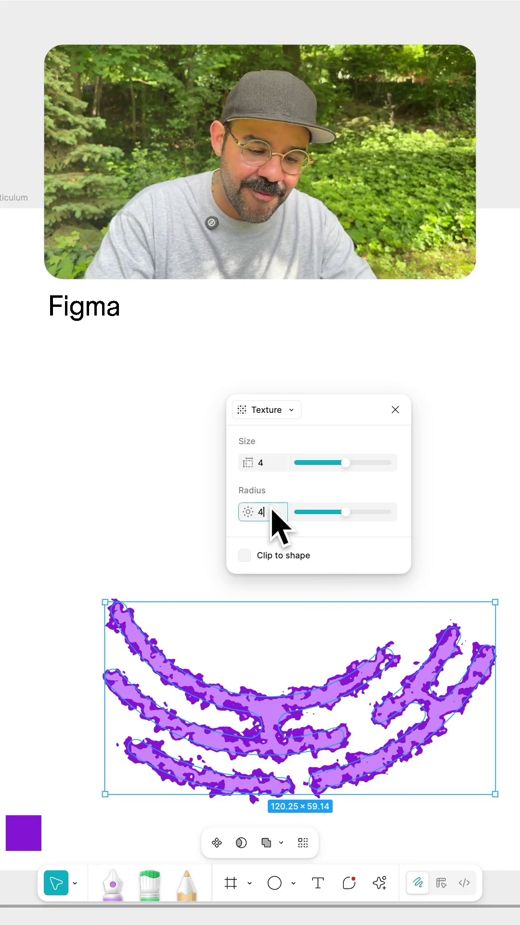
{"action": "type", "text": "0.8"}
{"action": "key", "text": "Return"}
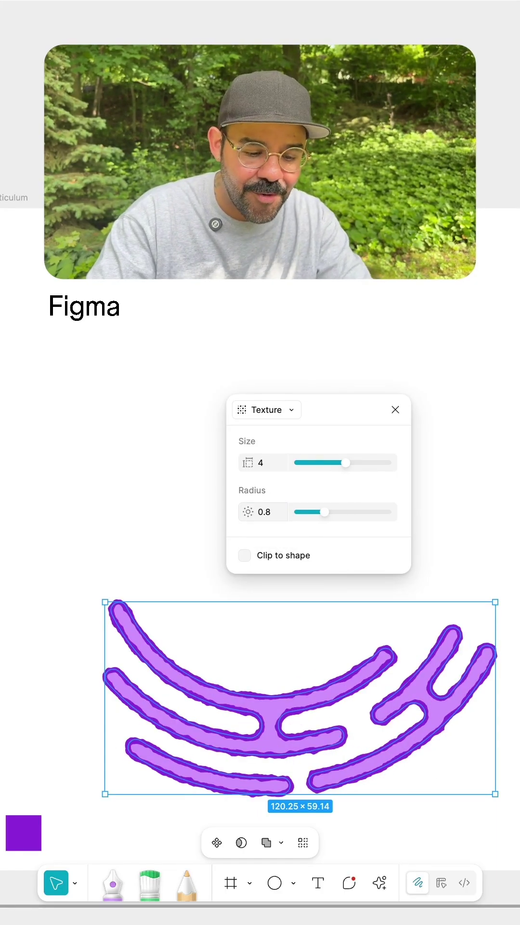
{"action": "left_click_drag", "start_coordinate": [347, 463], "coordinate": [356, 463]}
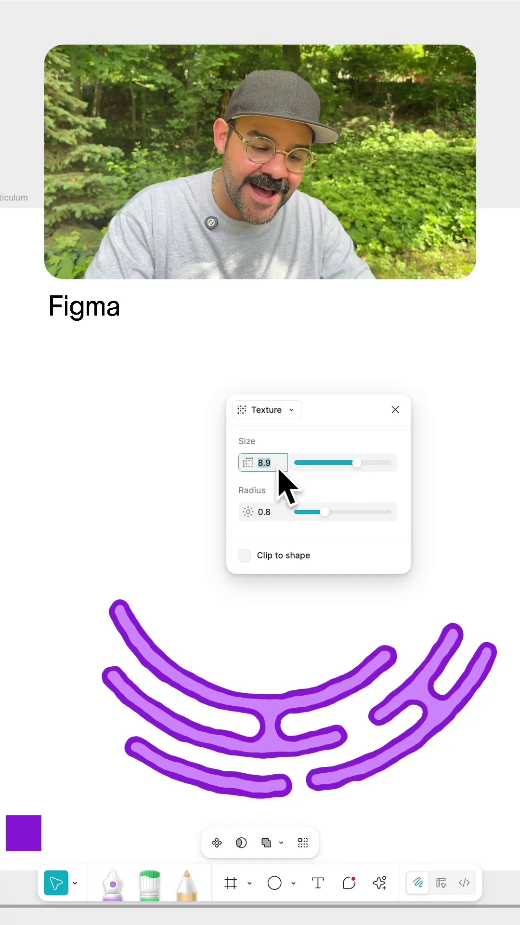
{"action": "left_click", "coordinate": [360, 671]}
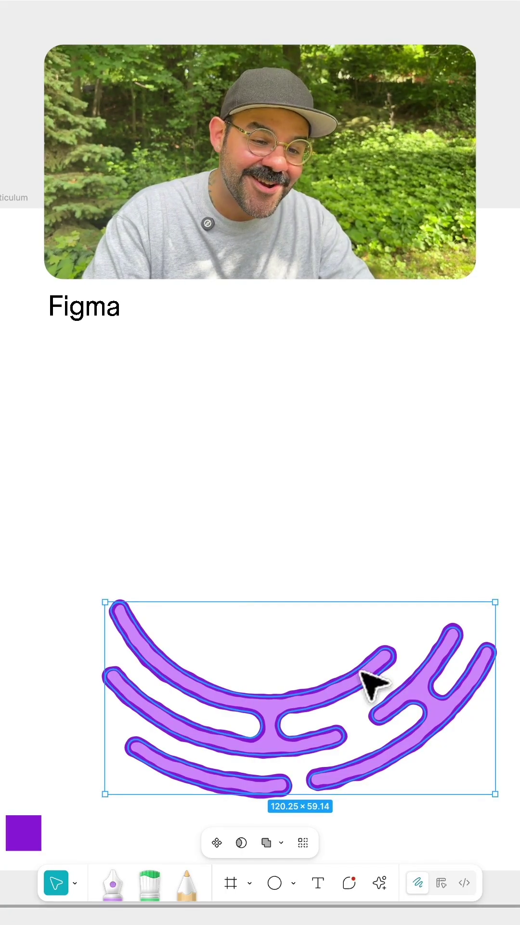
Step: Trim both ends of the top arc, shrinking the merged shape to 120.25×51.4
{"action": "double_click", "coordinate": [362, 671]}
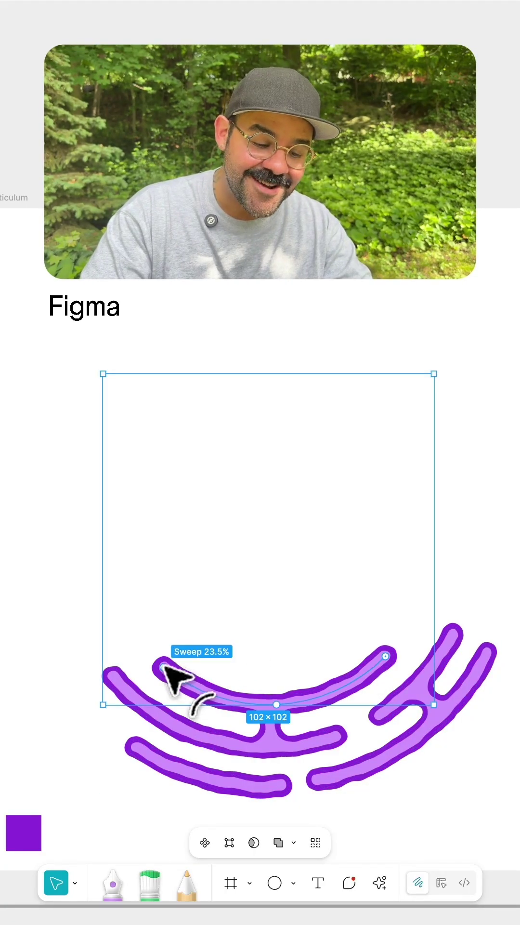
{"action": "left_click_drag", "start_coordinate": [164, 669], "coordinate": [187, 682]}
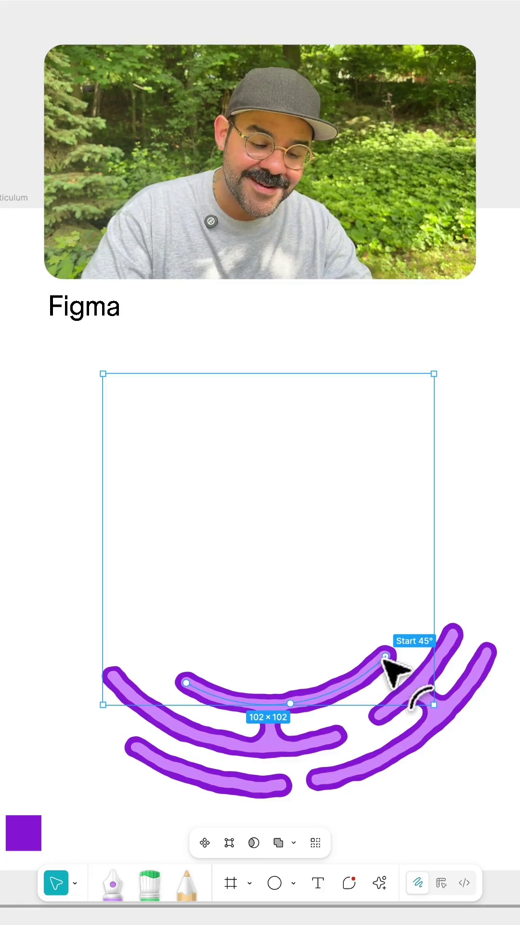
{"action": "left_click_drag", "start_coordinate": [390, 668], "coordinate": [372, 687]}
{"action": "key", "text": "Escape"}
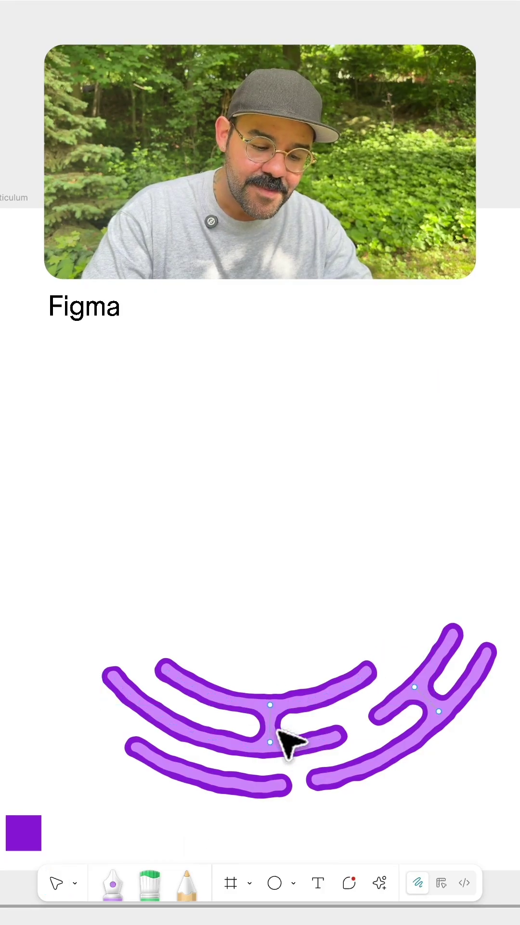
{"action": "double_click", "coordinate": [278, 729]}
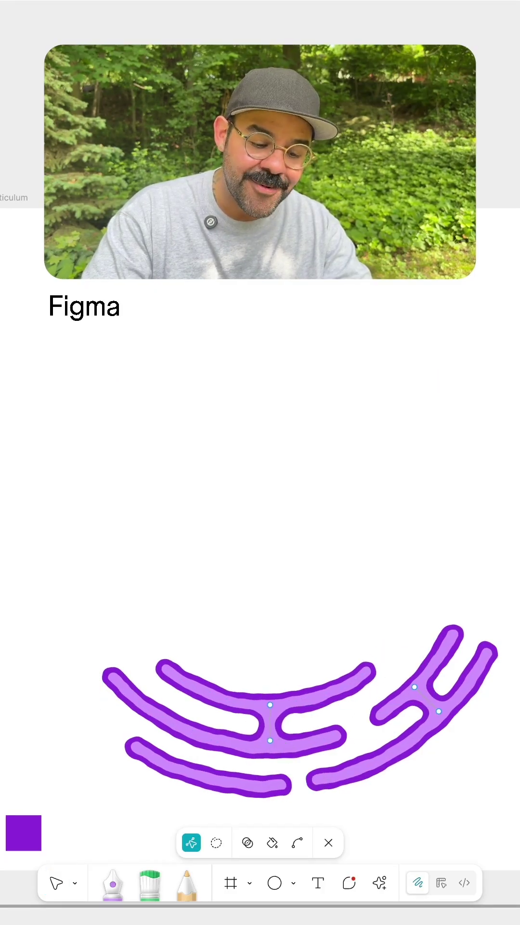
{"action": "key", "text": "Escape"}
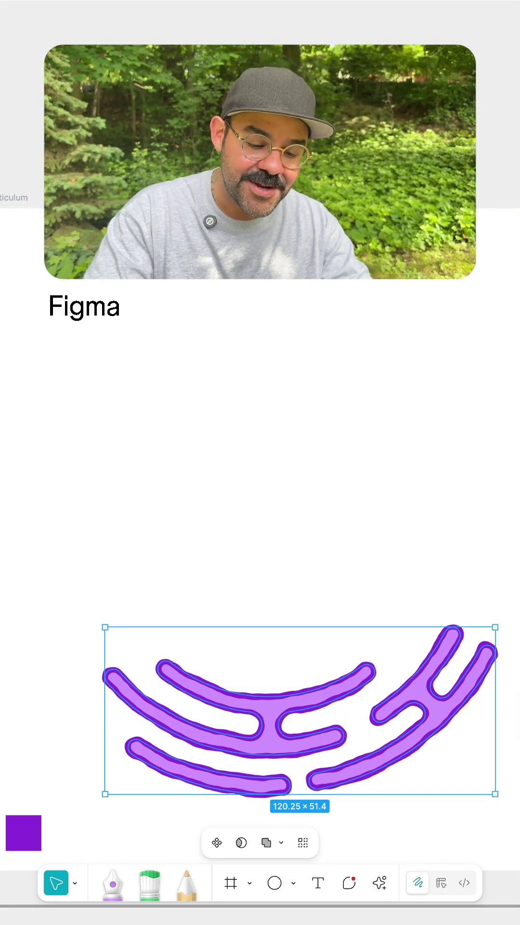
Step: Duplicate the shape, rotate the copy 180°, and place it above the original
{"action": "left_click_drag", "start_coordinate": [496, 619], "coordinate": [85, 797]}
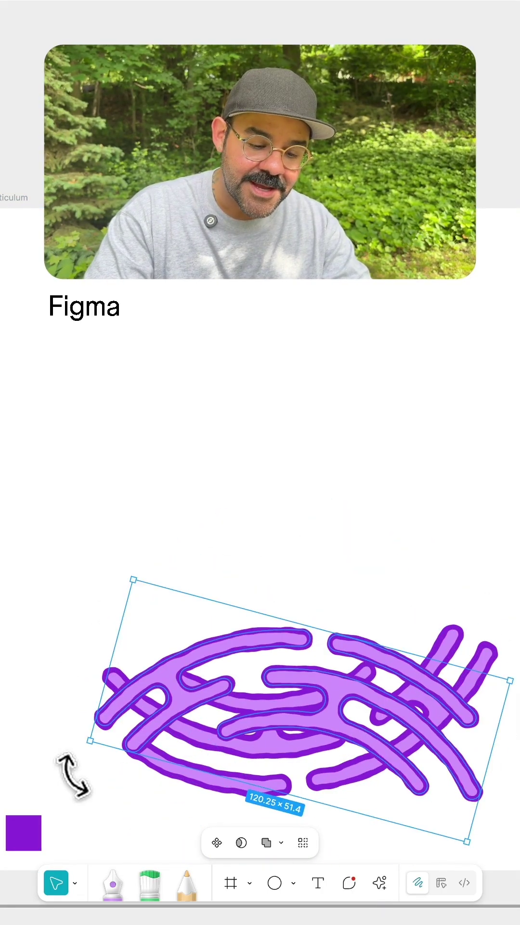
{"action": "left_click_drag", "start_coordinate": [371, 733], "coordinate": [329, 423]}
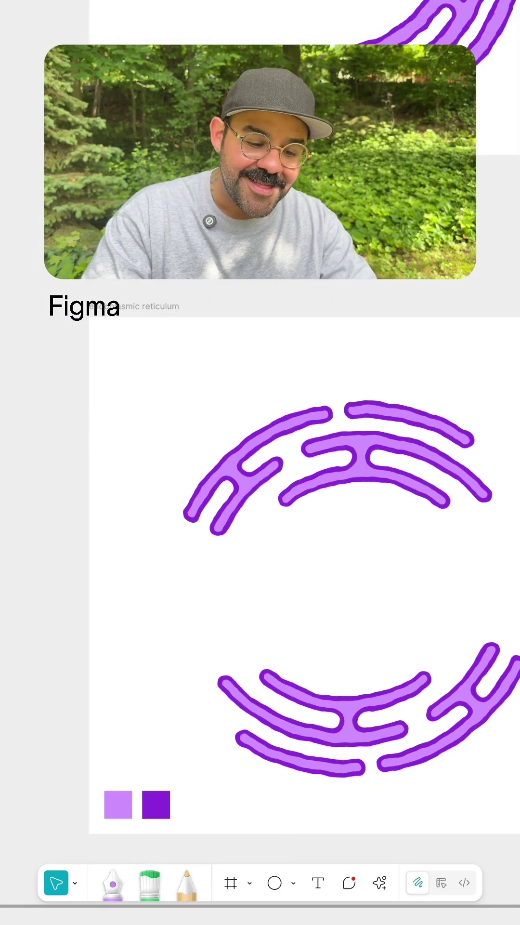
Step: Zoom out with Shift+1 to see the whole frame and the plant cell reference
{"action": "key", "text": "shift+1"}
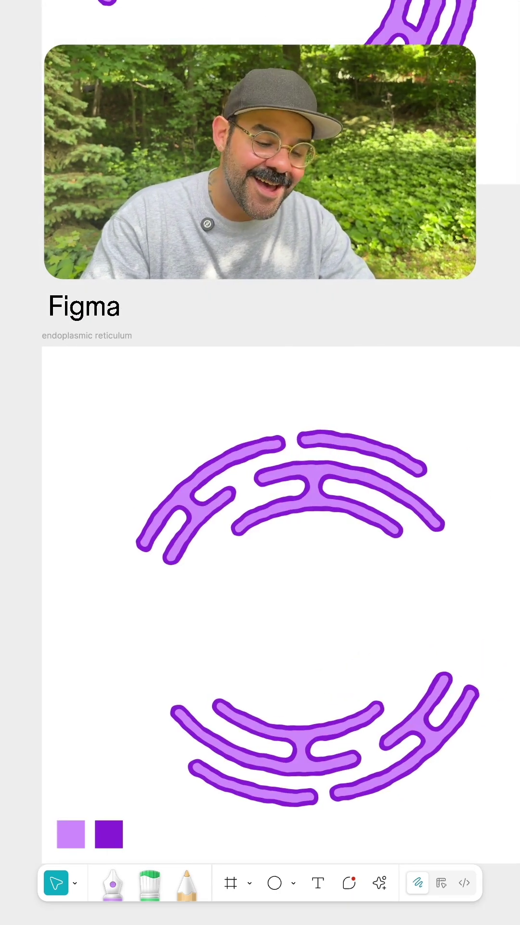